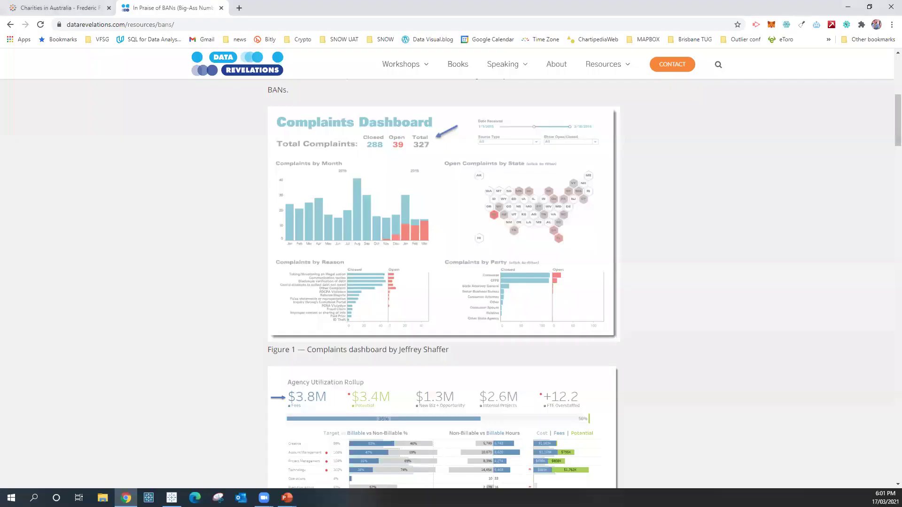
# Switch to the Charities in Australia dashboard and view its four headline numbers' tooltips
pyautogui.click(56, 9)
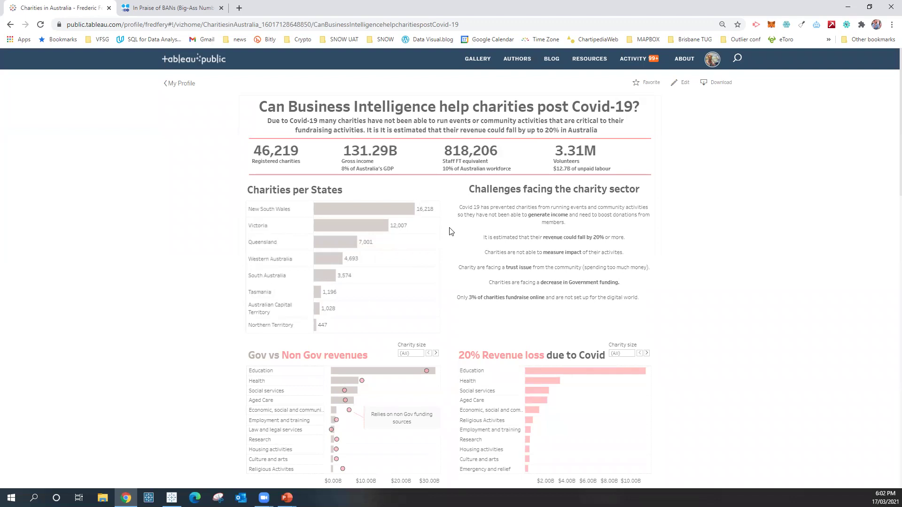
pyautogui.moveTo(354, 153)
# Browse the In Praise of BANs example dashboards, ending at the Examples of BANs section
pyautogui.click(158, 9)
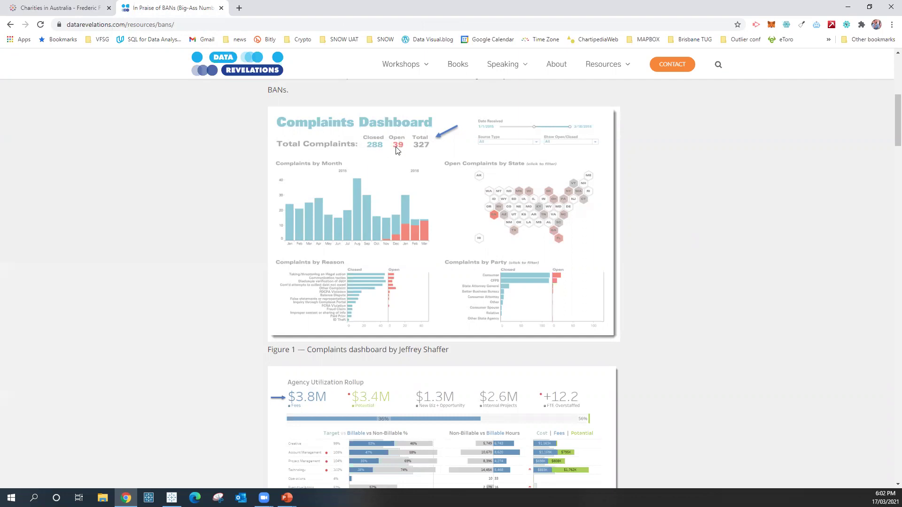
pyautogui.scroll(-2, 637, 327)
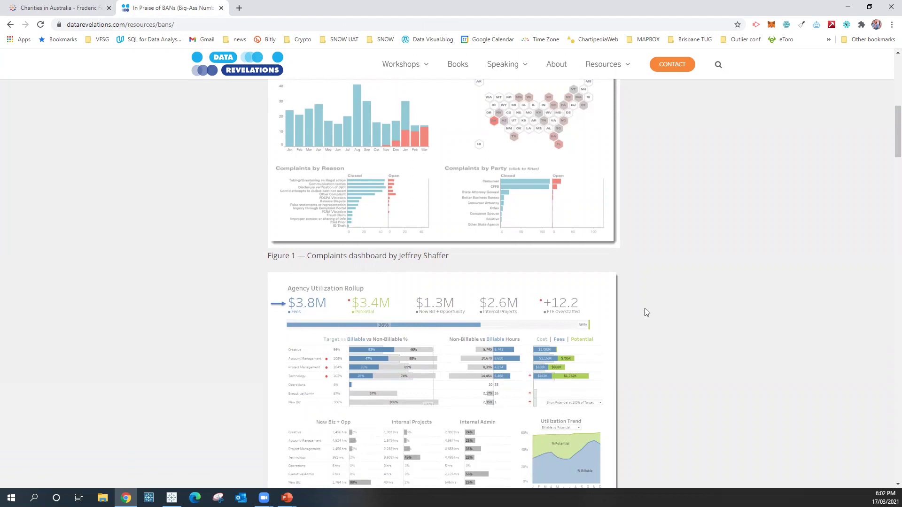
pyautogui.scroll(-5, 657, 314)
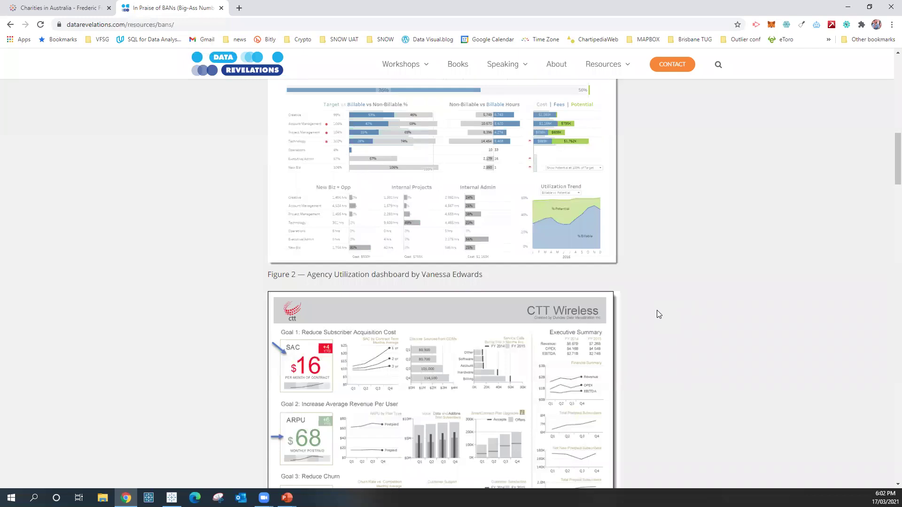
pyautogui.scroll(4, 657, 311)
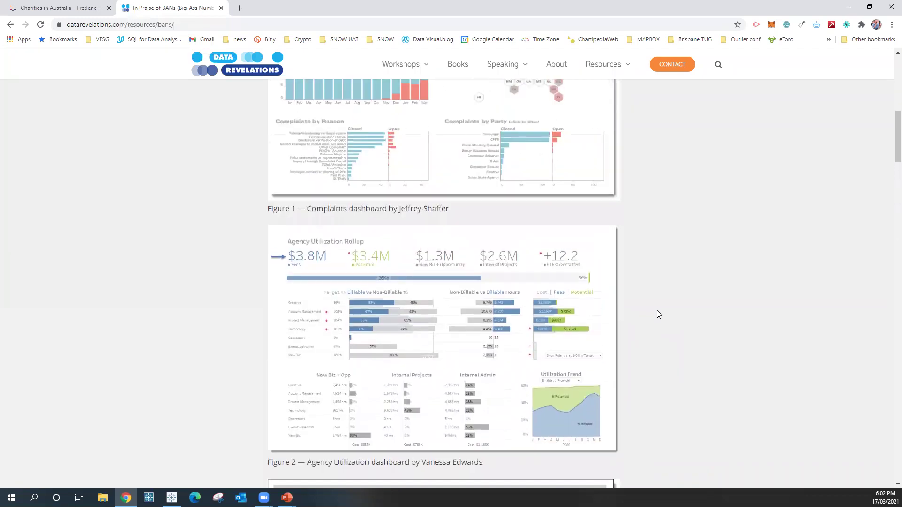
pyautogui.scroll(4, 658, 311)
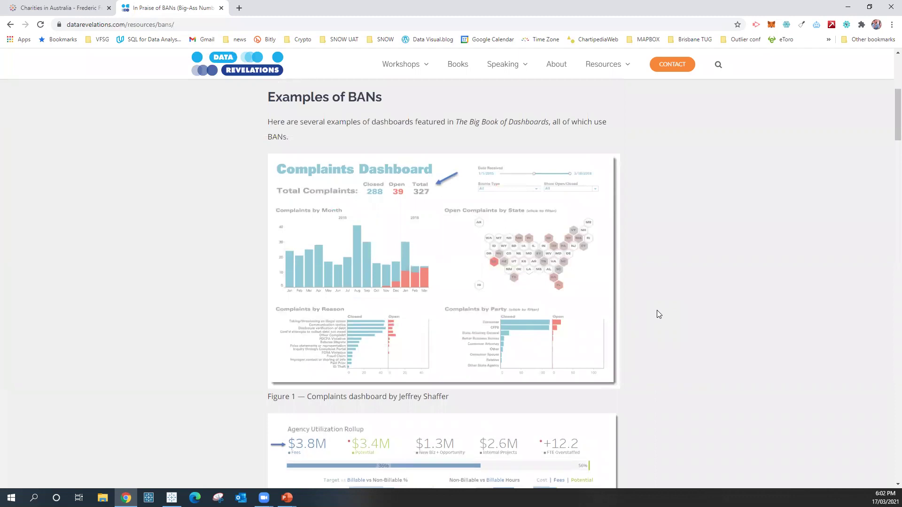
# Bring back the Charities in Australia dashboard and review each BAN's tooltip
pyautogui.click(69, 9)
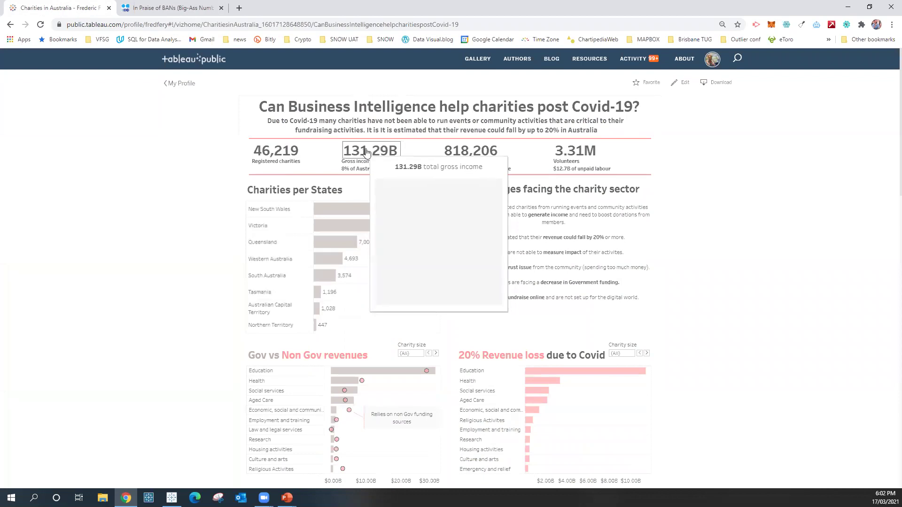
pyautogui.moveTo(598, 156)
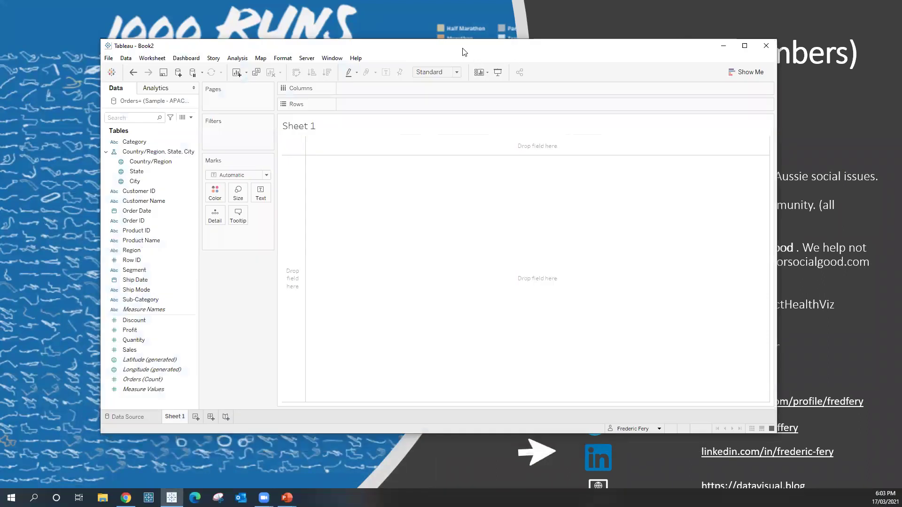
# Check the Orders data source, then on Sheet 1 filter fields by 'pr' and select Profit
pyautogui.click(127, 417)
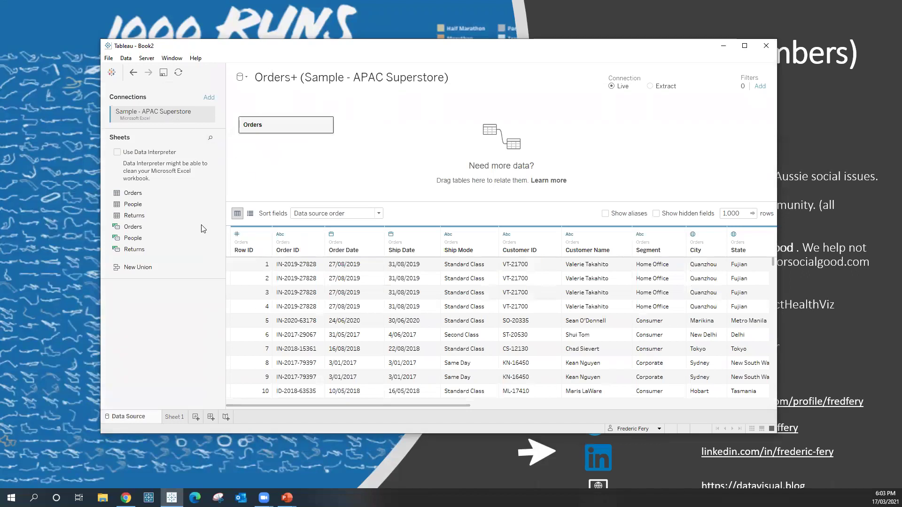
pyautogui.click(175, 417)
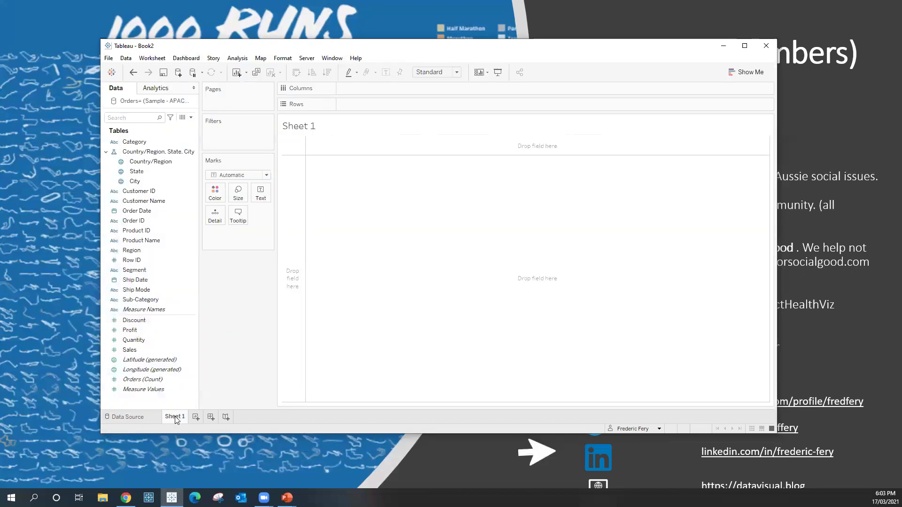
pyautogui.click(134, 118)
pyautogui.write('p')
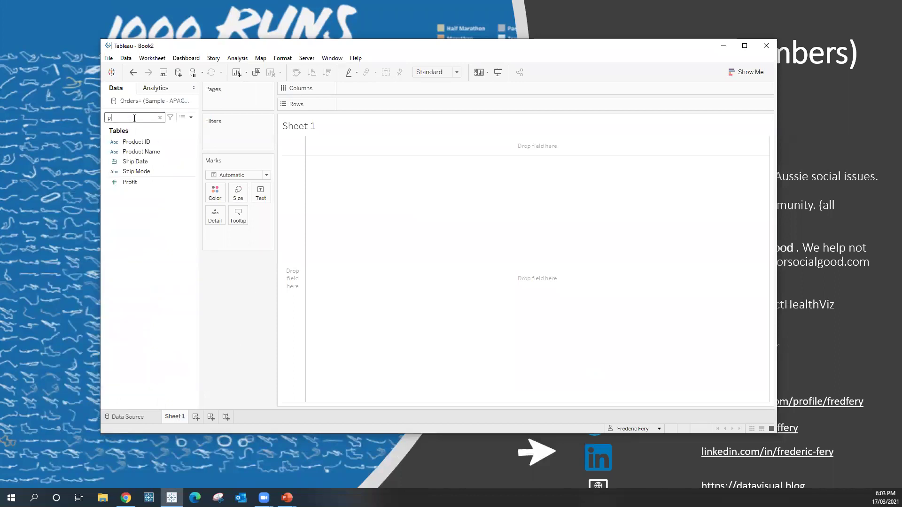
pyautogui.write('r')
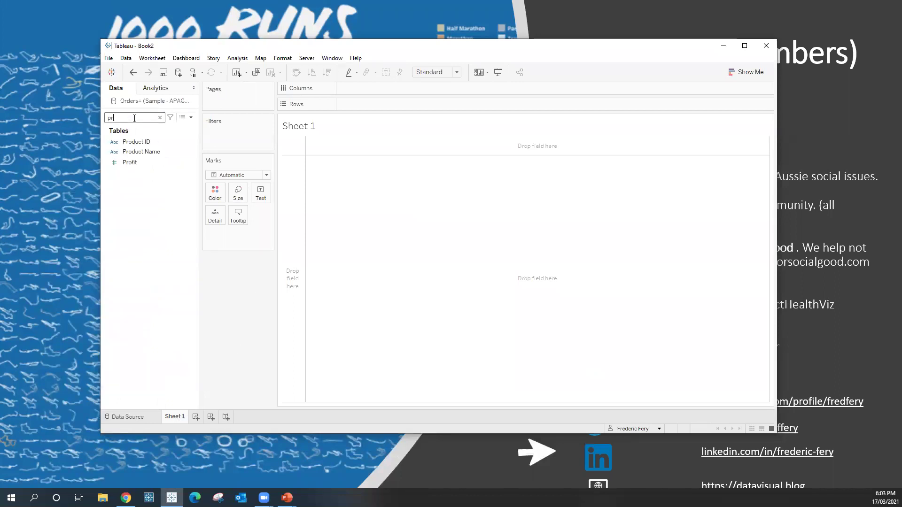
pyautogui.click(130, 162)
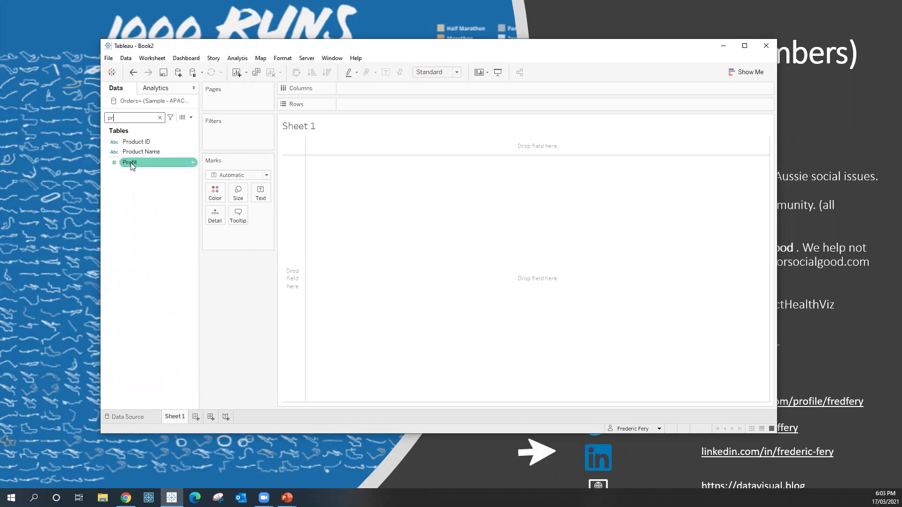
# Show total profit 432,054 as text and rename Sheet 1 to 'all profit'
pyautogui.moveTo(131, 165); pyautogui.dragTo(262, 193)
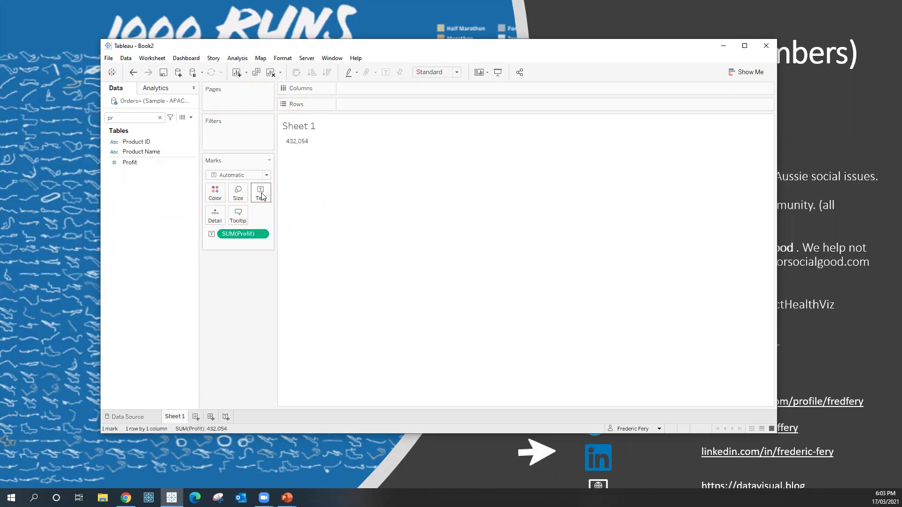
pyautogui.moveTo(295, 146)
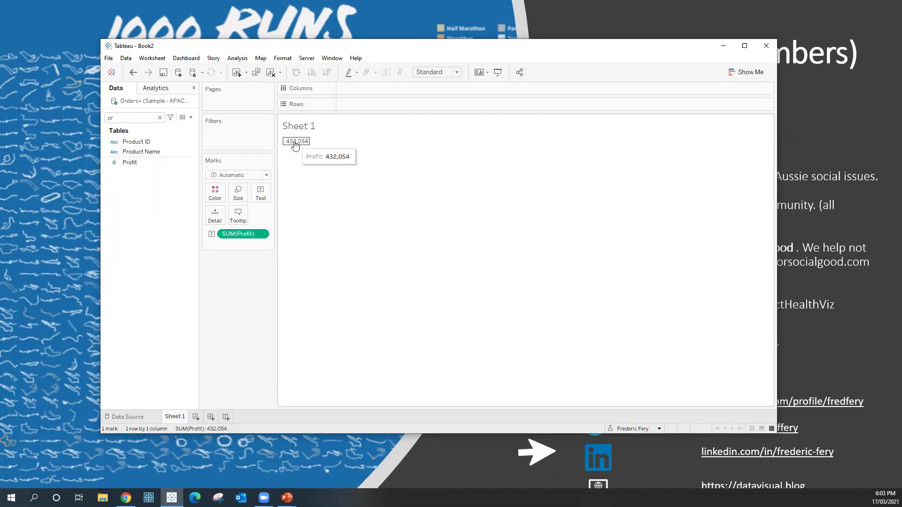
pyautogui.doubleClick(179, 417)
pyautogui.write('al')
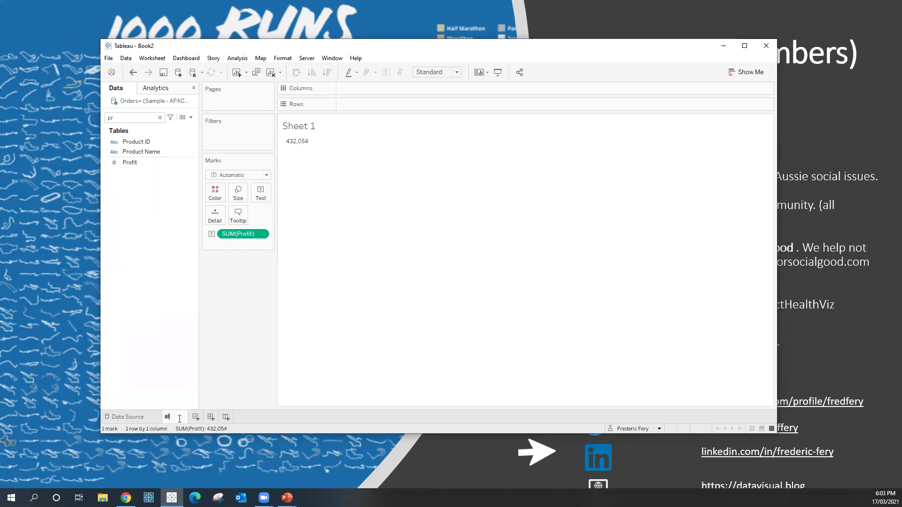
pyautogui.write('l profit')
pyautogui.press('Return')
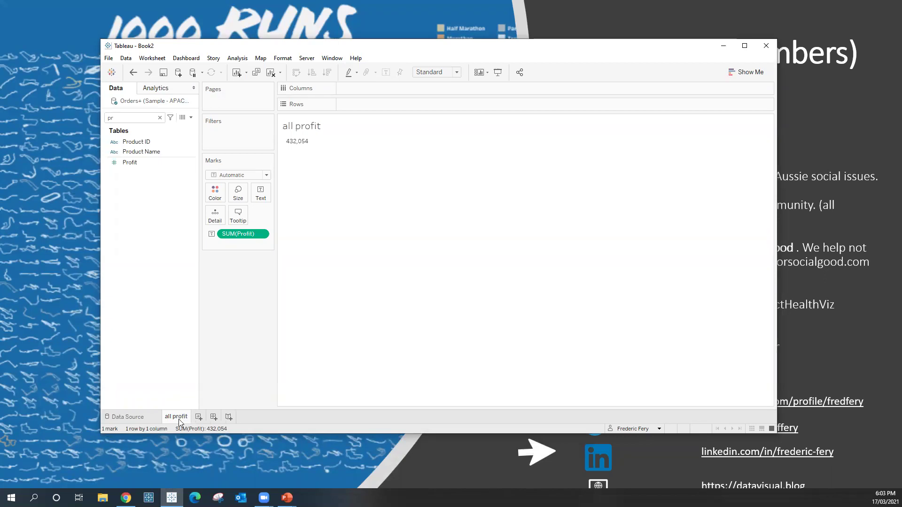
# Format the 432,054 profit number's pane font to size 36
pyautogui.rightClick(295, 145)
pyautogui.click(320, 199)
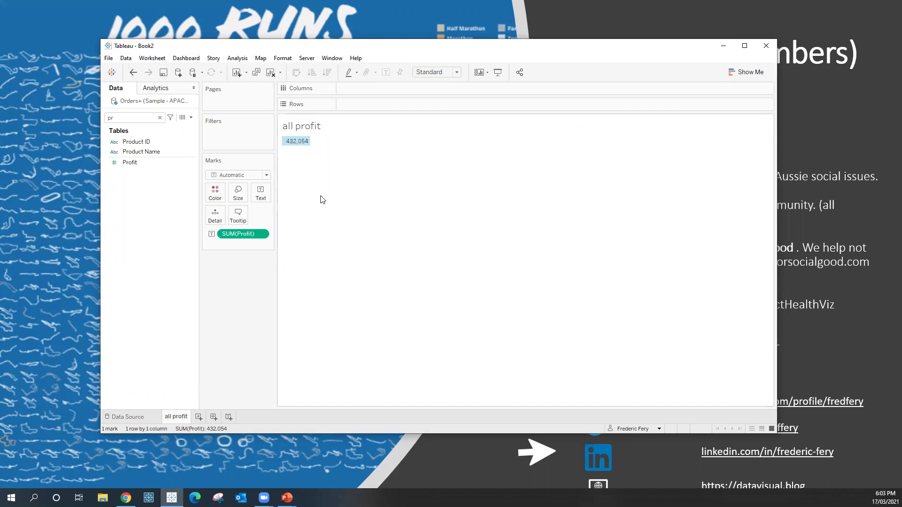
pyautogui.click(169, 161)
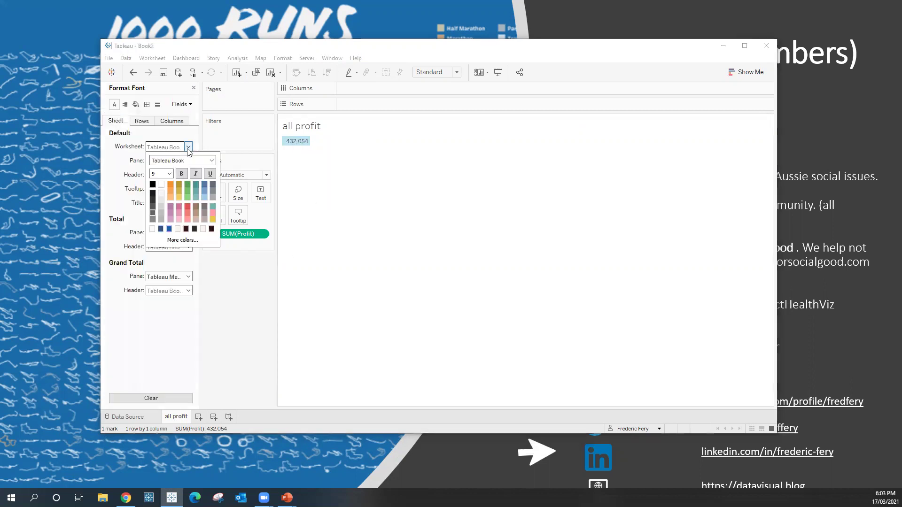
pyautogui.click(170, 175)
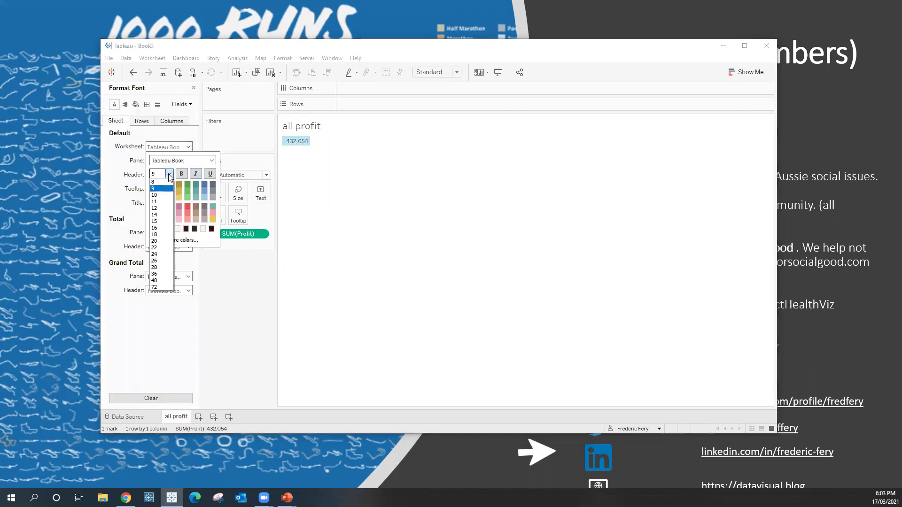
pyautogui.click(159, 241)
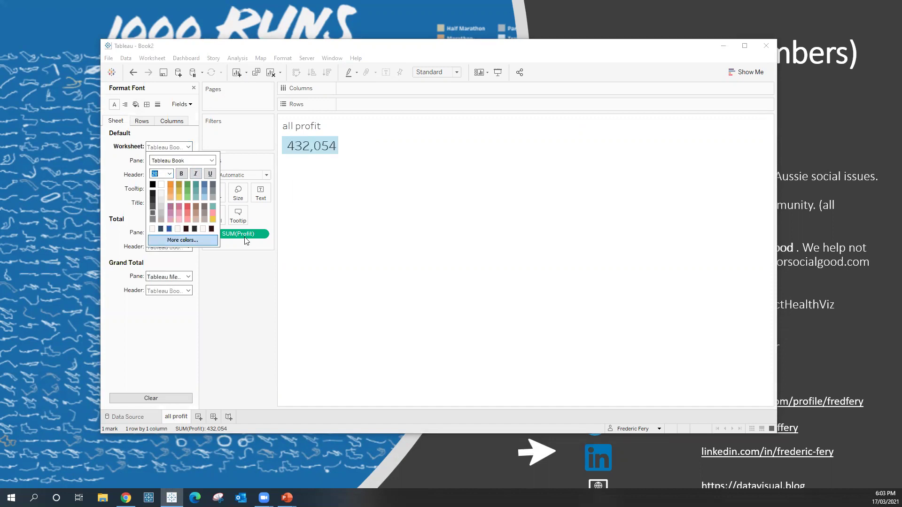
pyautogui.click(170, 175)
pyautogui.click(159, 275)
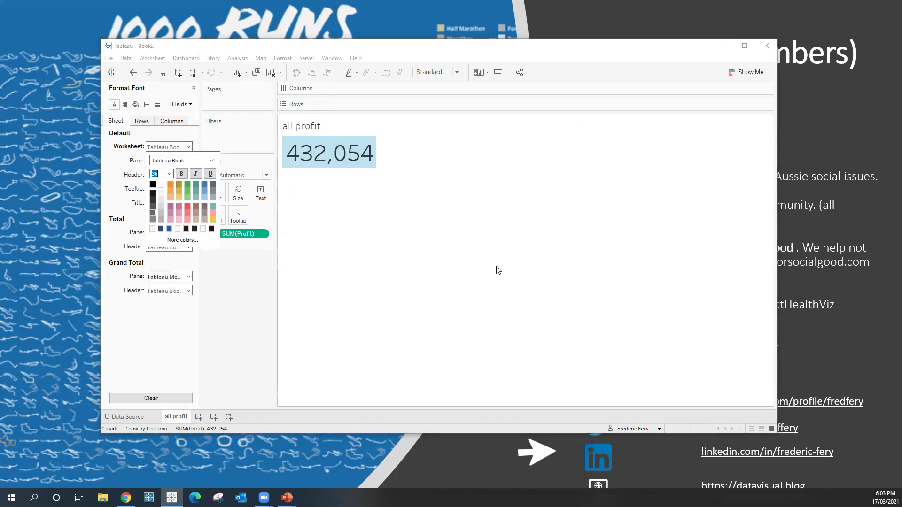
pyautogui.click(460, 265)
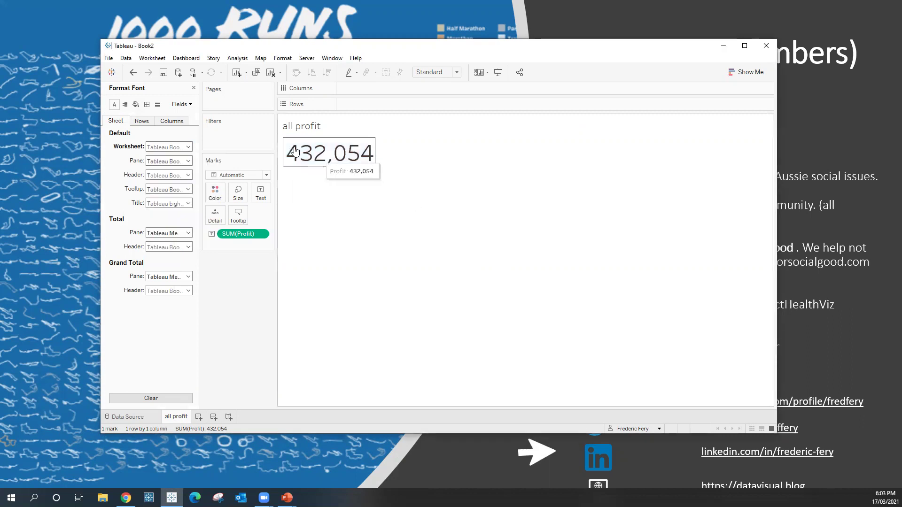
pyautogui.click(193, 88)
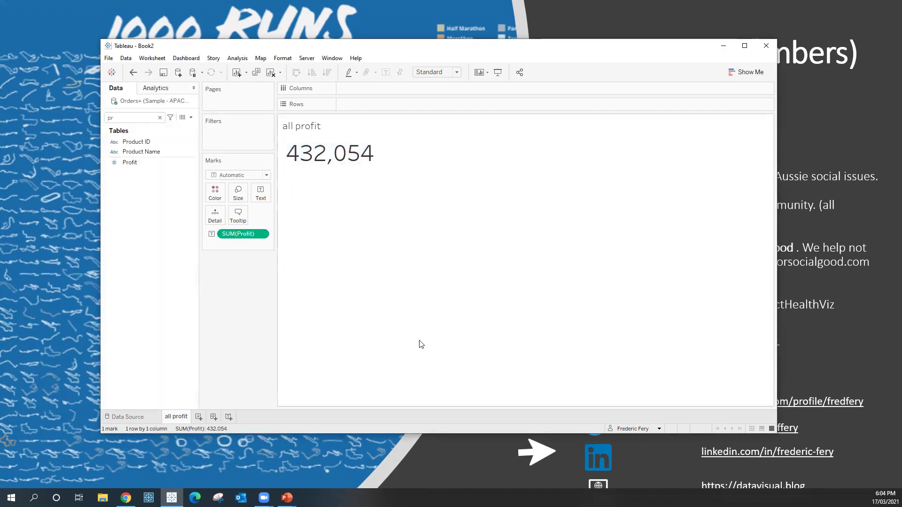
# Create a worksheet named 'profit buttons' showing total profit 432,054 as text
pyautogui.click(199, 418)
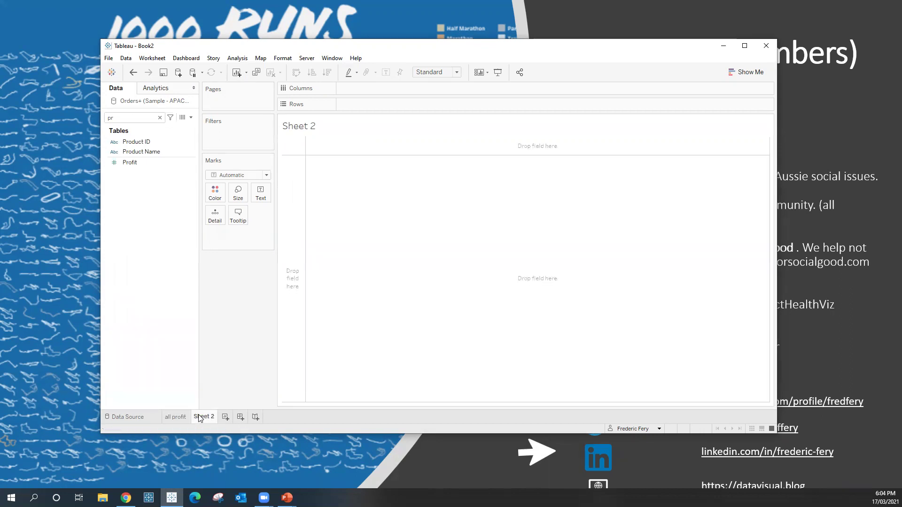
pyautogui.doubleClick(207, 417)
pyautogui.write('profit buttons')
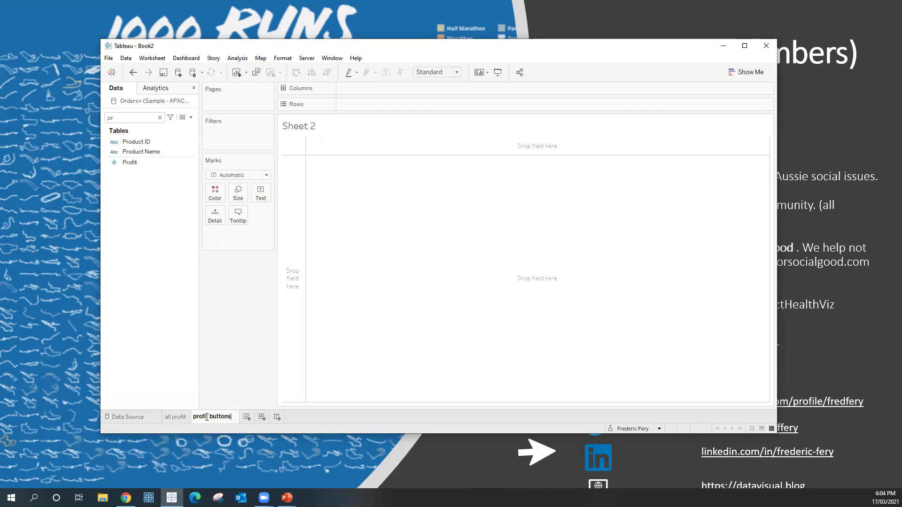
pyautogui.press('Return')
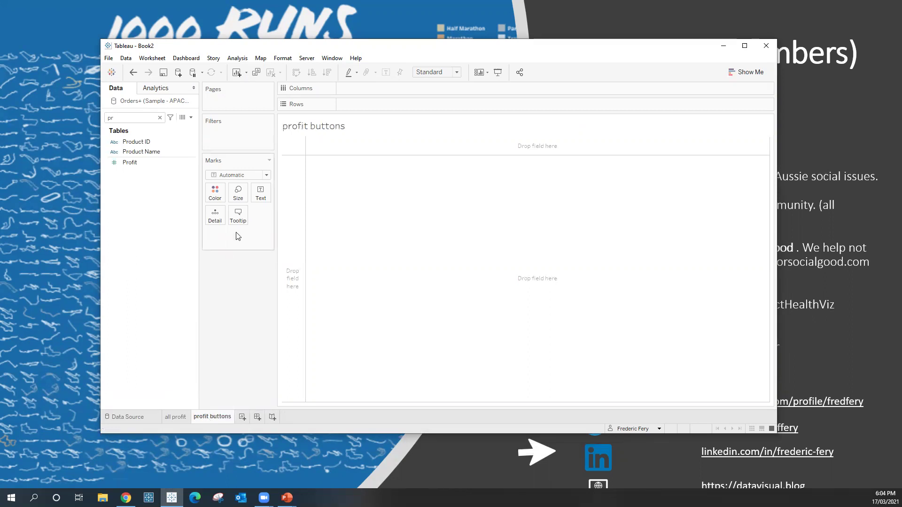
pyautogui.moveTo(155, 163); pyautogui.dragTo(260, 195)
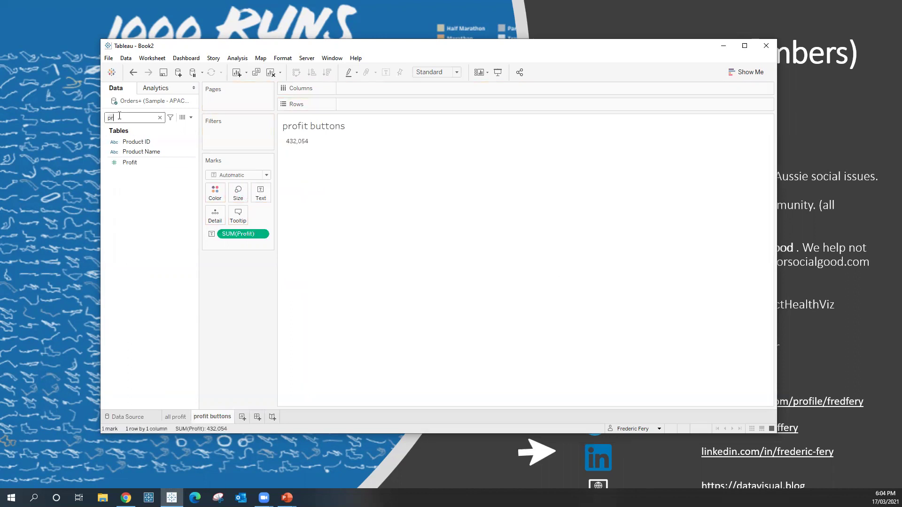
# Add Category and swap axes so Furniture 124,418, Office Supplies 104,681, Technology 202,955 run across columns
pyautogui.moveTo(295, 149)
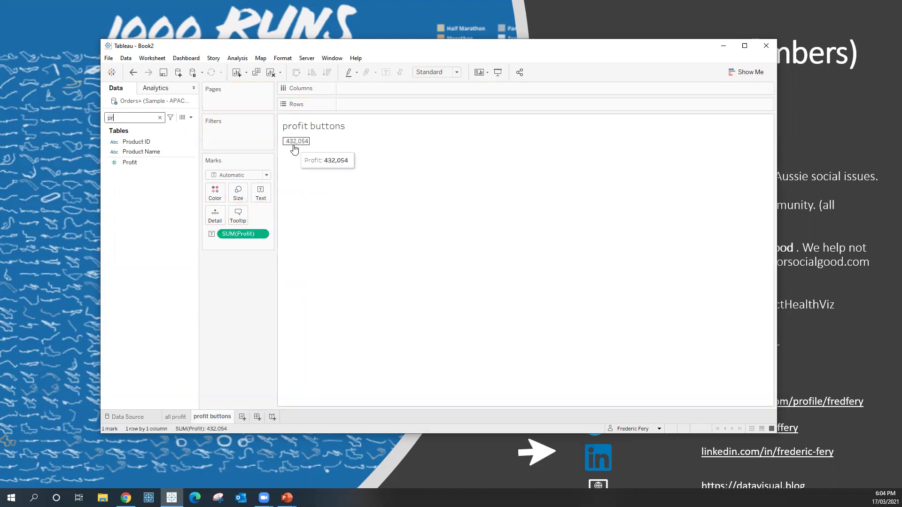
pyautogui.press('BackSpace')
pyautogui.press('BackSpace')
pyautogui.write('cat')
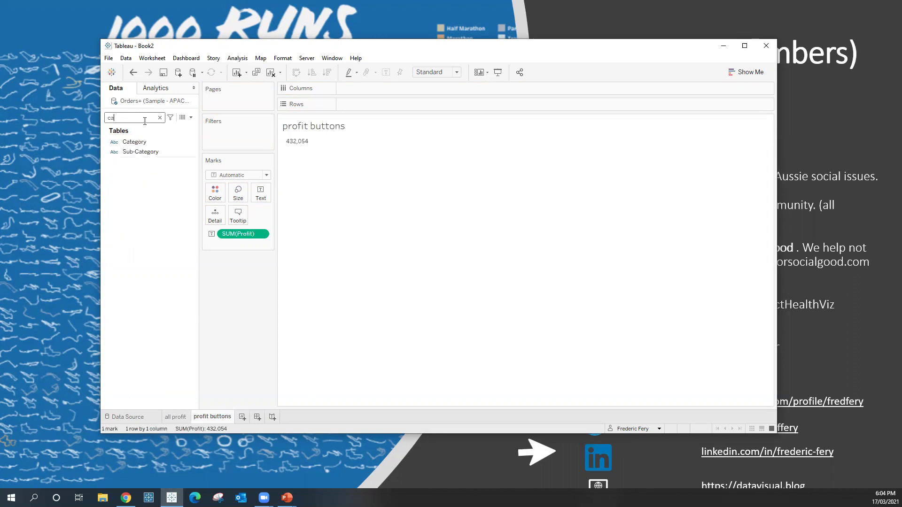
pyautogui.click(137, 143)
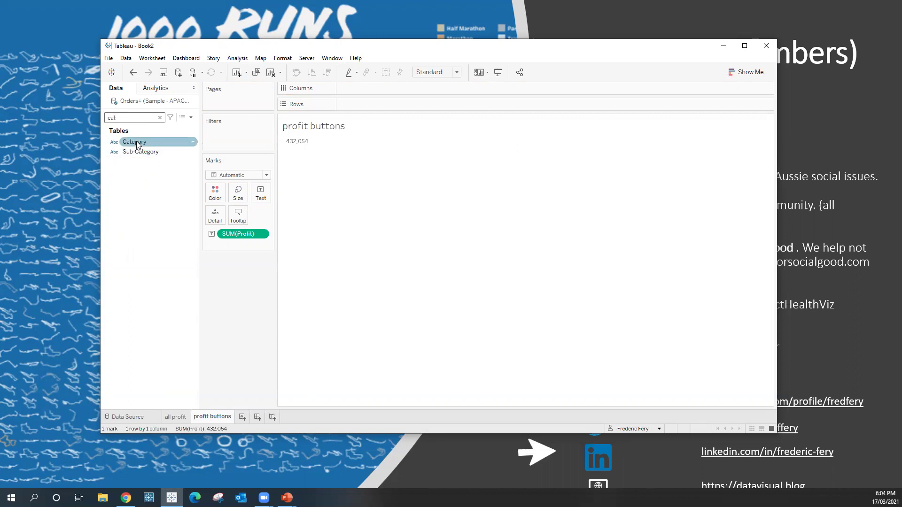
pyautogui.doubleClick(138, 144)
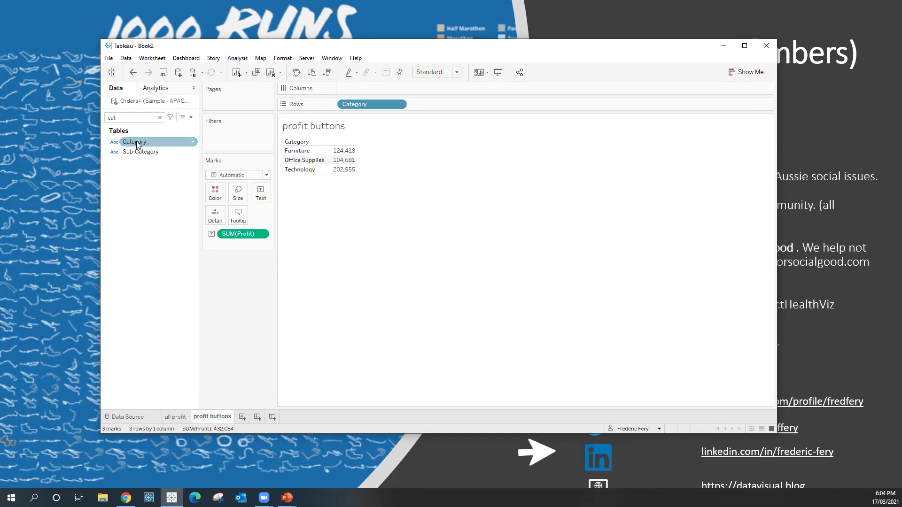
pyautogui.moveTo(349, 162)
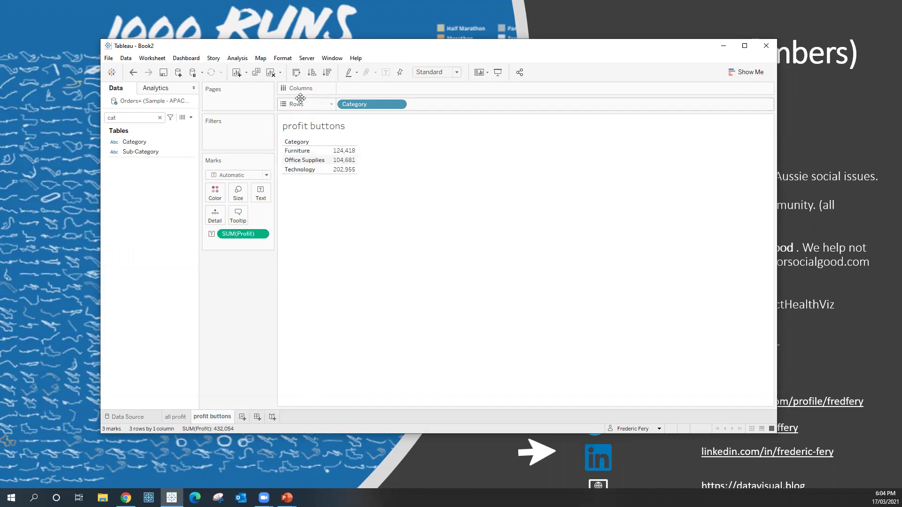
pyautogui.click(296, 72)
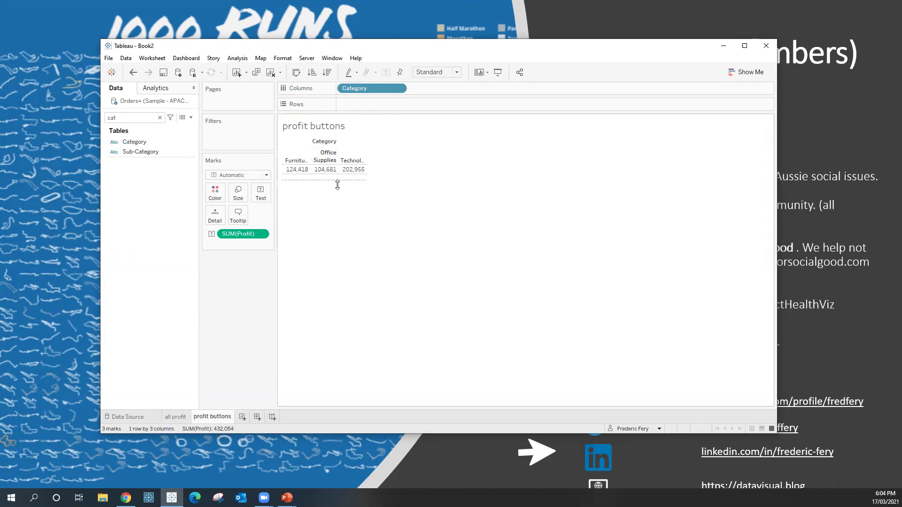
# Change the marks to Shape with filled squares
pyautogui.moveTo(337, 185); pyautogui.dragTo(337, 192)
pyautogui.click(261, 180)
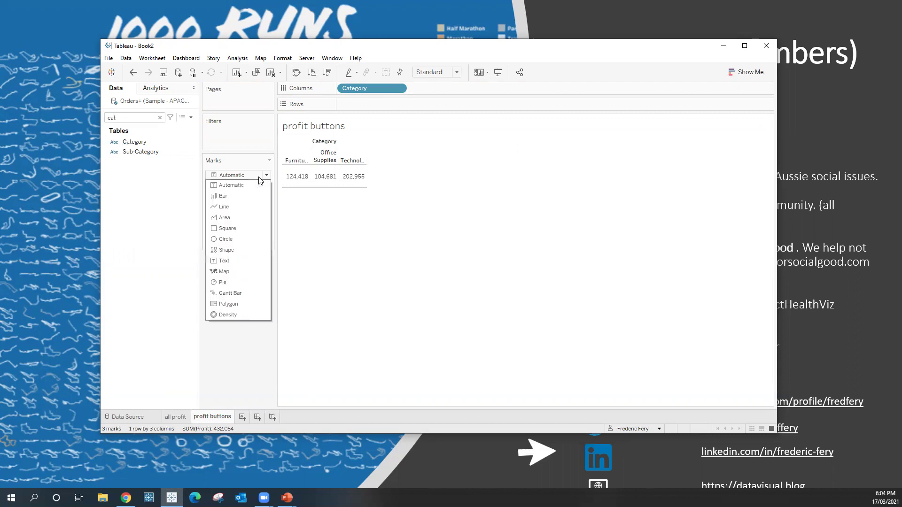
pyautogui.click(235, 249)
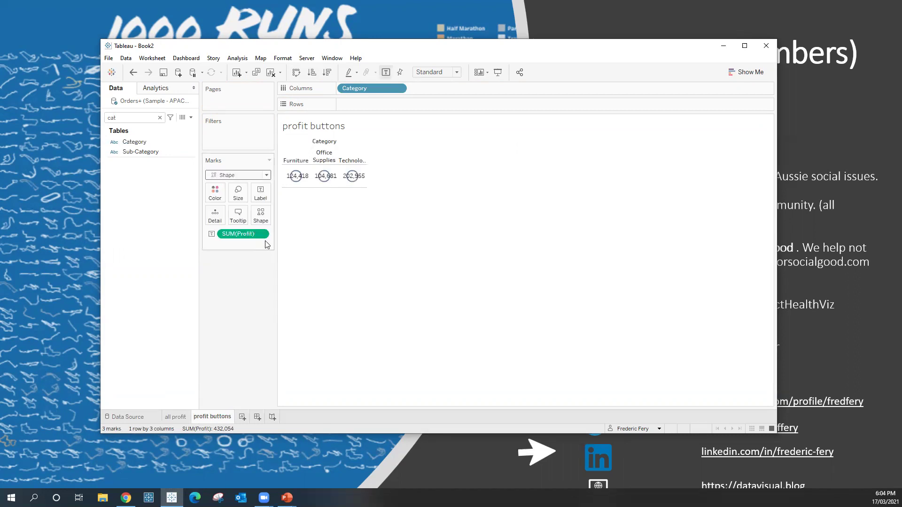
pyautogui.click(260, 215)
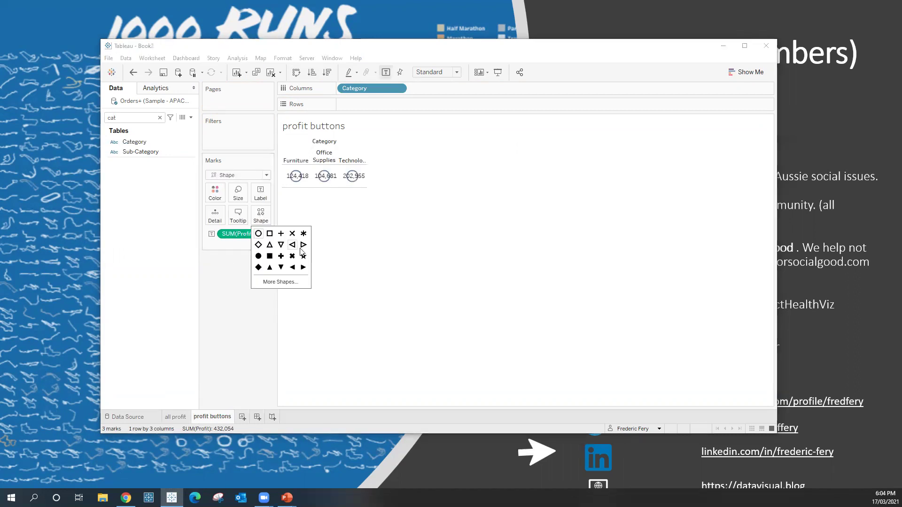
pyautogui.click(269, 257)
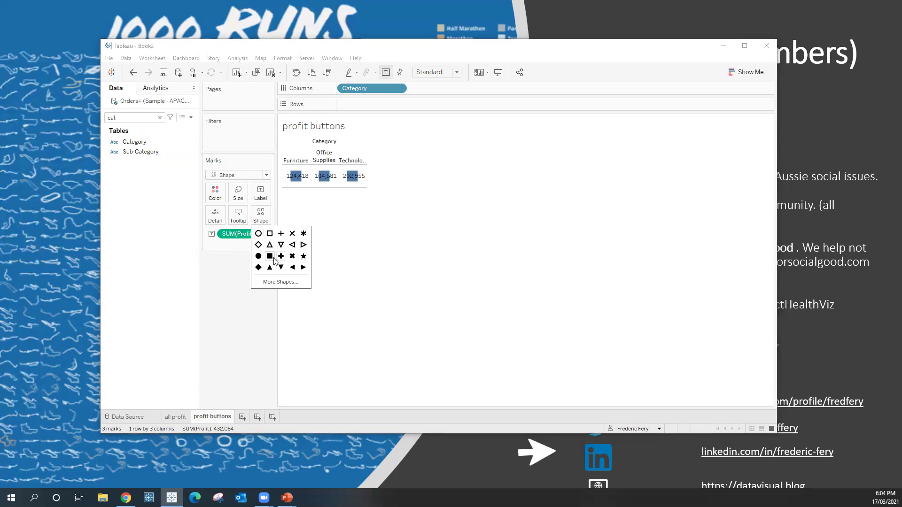
pyautogui.click(352, 206)
# Enlarge the square marks and make the row and view taller
pyautogui.moveTo(315, 188); pyautogui.dragTo(312, 222)
pyautogui.click(238, 193)
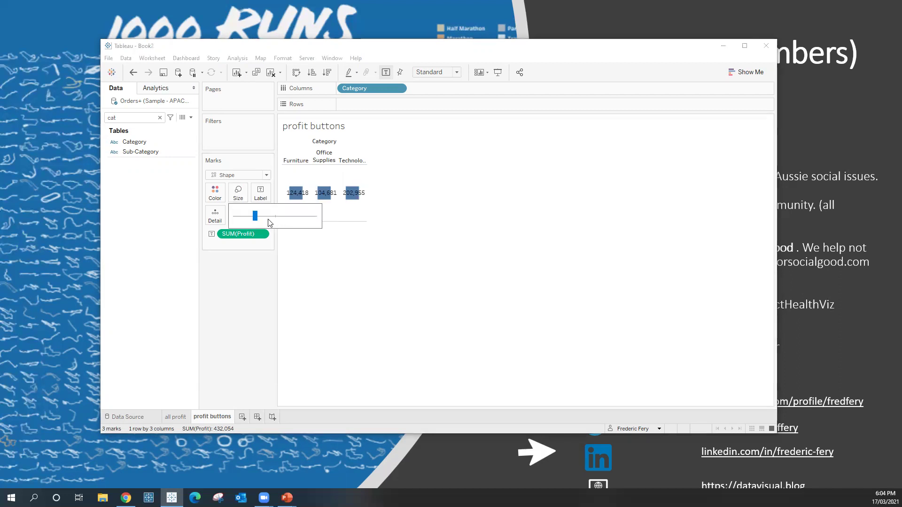
pyautogui.moveTo(257, 217)
pyautogui.mouseDown()
pyautogui.moveTo(283, 213)
pyautogui.moveTo(264, 221)
pyautogui.mouseUp()
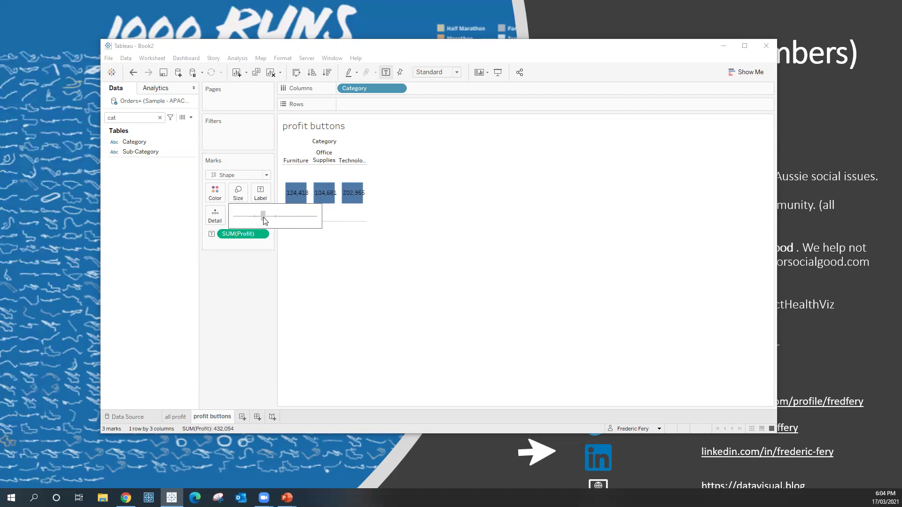
pyautogui.click(346, 232)
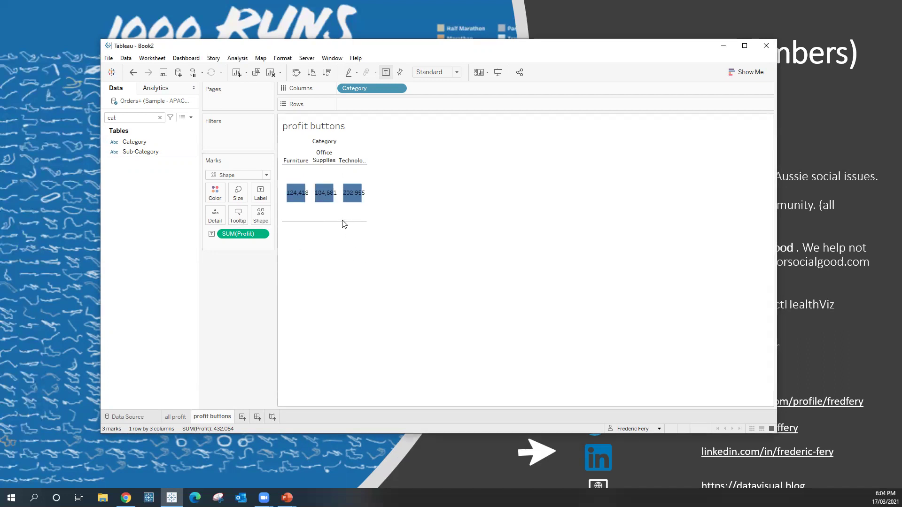
pyautogui.moveTo(344, 221); pyautogui.dragTo(345, 239)
# Widen the columns so the category headers fit, and colour the squares by Category
pyautogui.moveTo(361, 207)
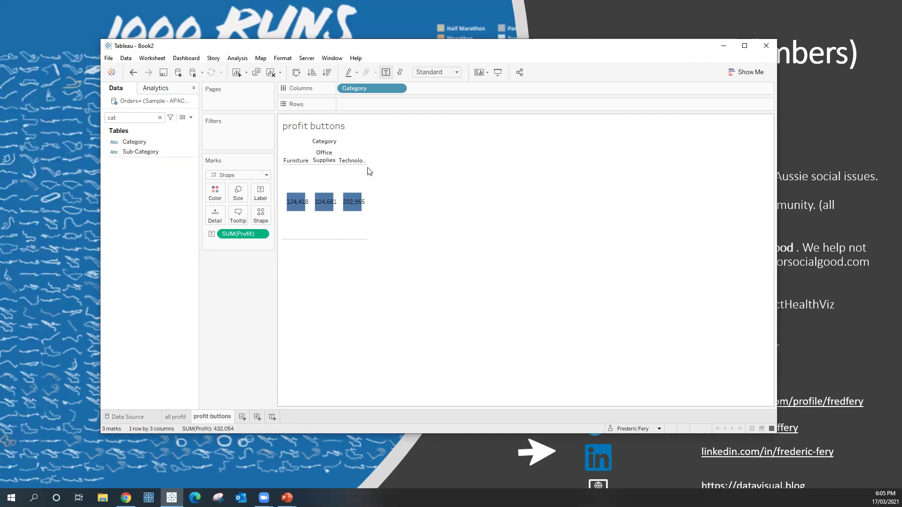
pyautogui.moveTo(369, 172); pyautogui.dragTo(400, 172)
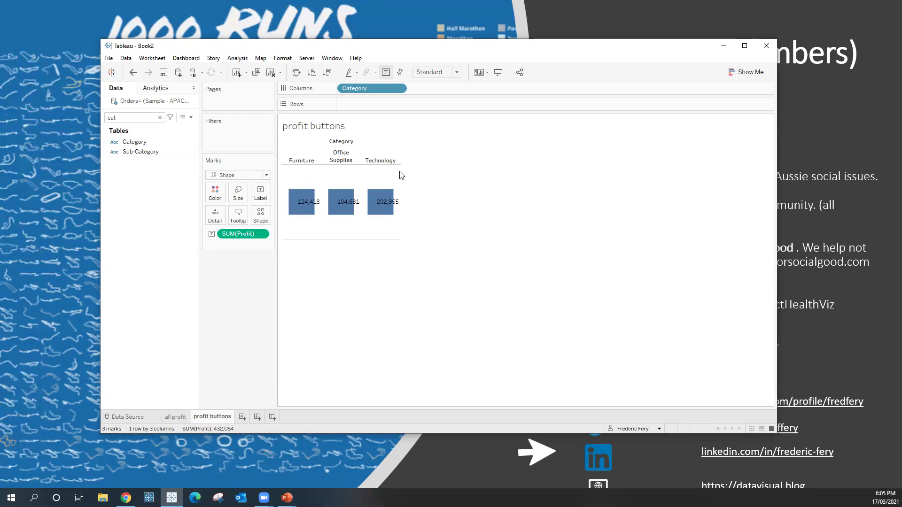
pyautogui.moveTo(400, 171); pyautogui.dragTo(417, 171)
pyautogui.moveTo(135, 140); pyautogui.dragTo(209, 191)
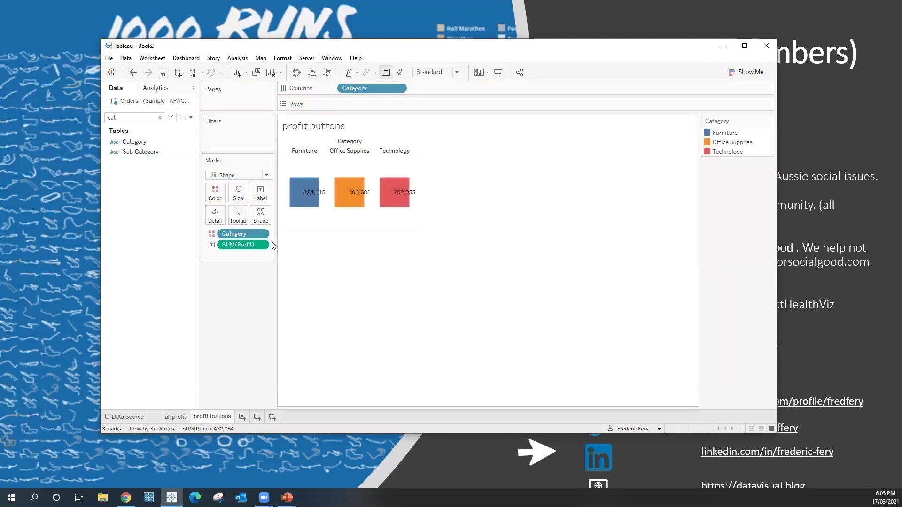
# Centre the profit labels horizontally and vertically inside each coloured square
pyautogui.click(261, 196)
pyautogui.click(317, 266)
pyautogui.click(313, 303)
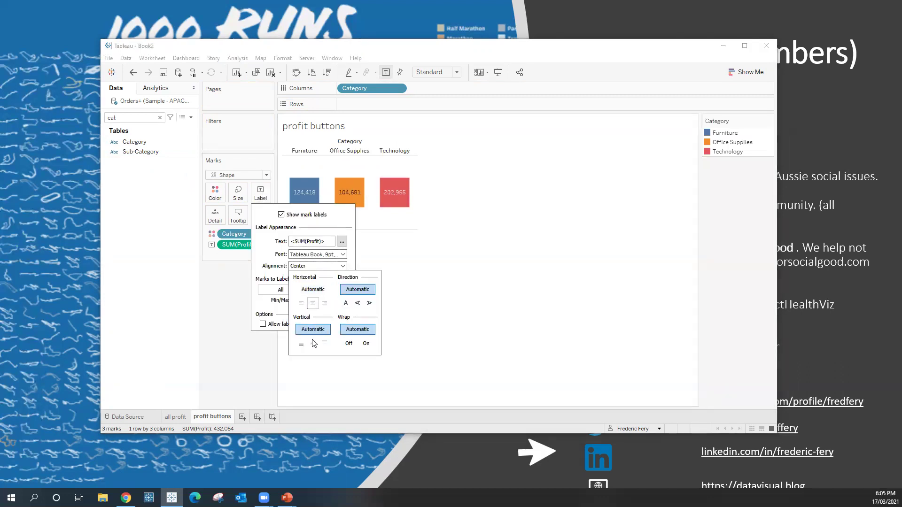
pyautogui.click(314, 344)
pyautogui.click(465, 319)
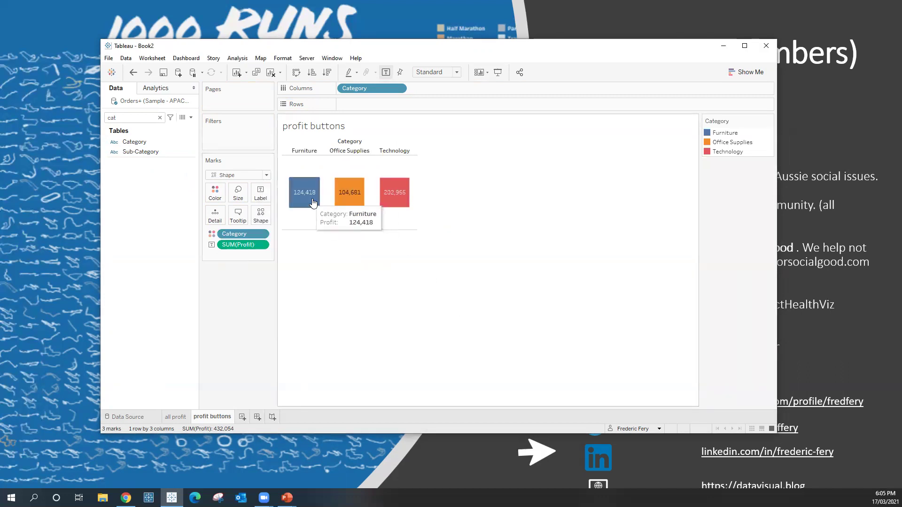
pyautogui.moveTo(357, 201)
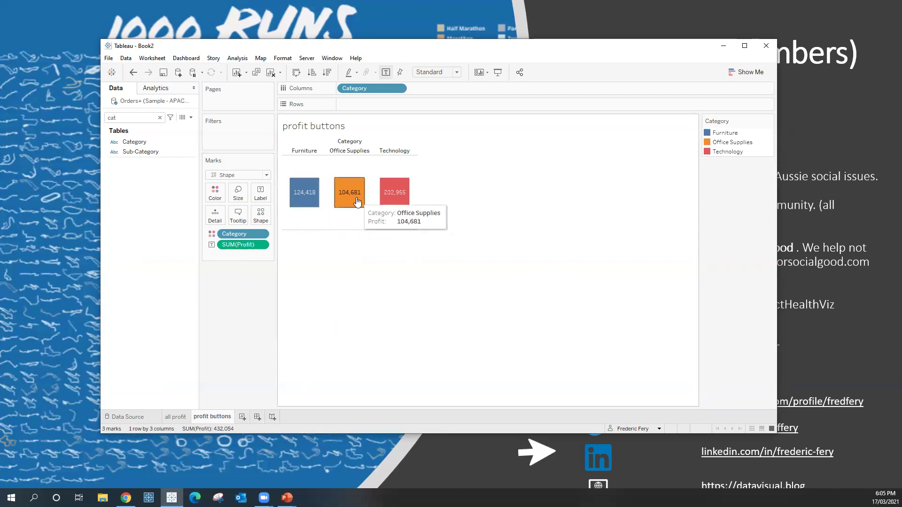
pyautogui.moveTo(399, 201)
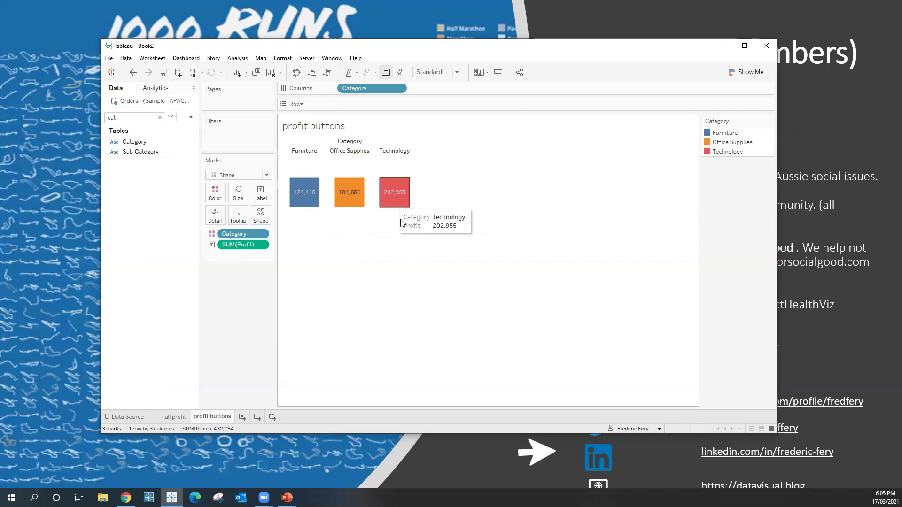
# On the all profit sheet, filter the Data pane to 'pr' fields, then create Dashboard 1
pyautogui.click(177, 418)
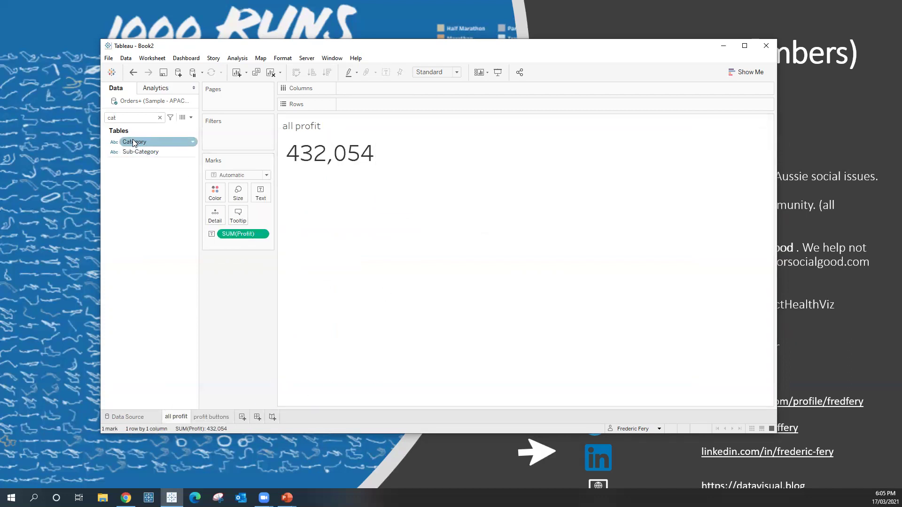
pyautogui.click(130, 118)
pyautogui.press('BackSpace')
pyautogui.press('BackSpace')
pyautogui.press('BackSpace')
pyautogui.write('pro')
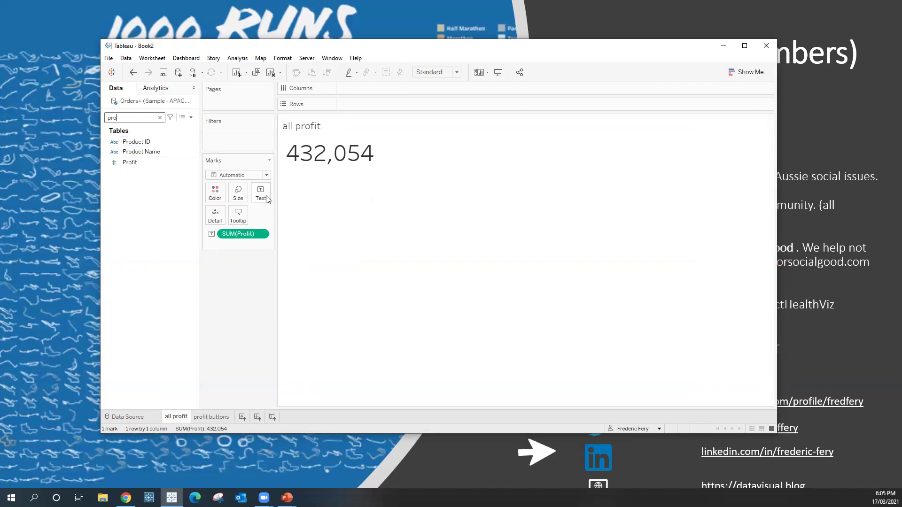
pyautogui.moveTo(324, 155)
pyautogui.click(257, 417)
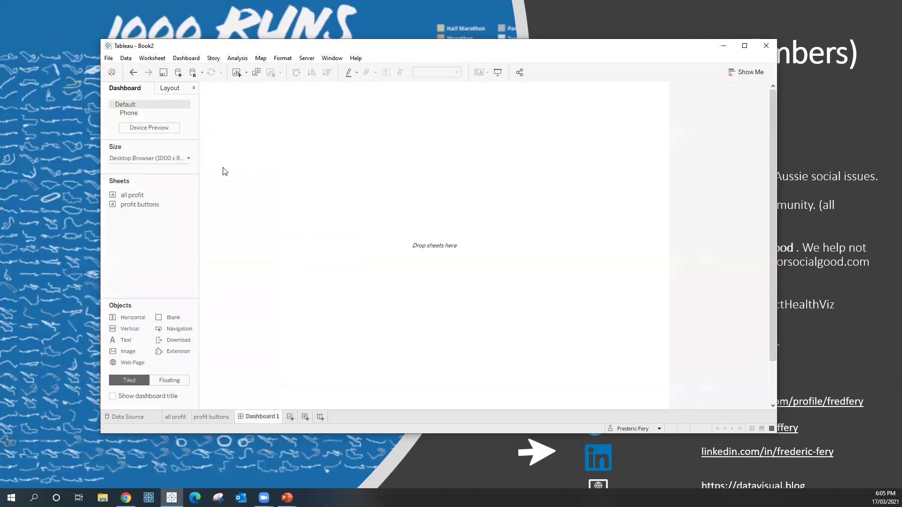
# Place all profit (432,054) on Dashboard 1 as a shrunken floating tile with centre-aligned title
pyautogui.moveTo(131, 195); pyautogui.dragTo(212, 98)
pyautogui.click(169, 380)
pyautogui.moveTo(369, 209); pyautogui.dragTo(327, 164)
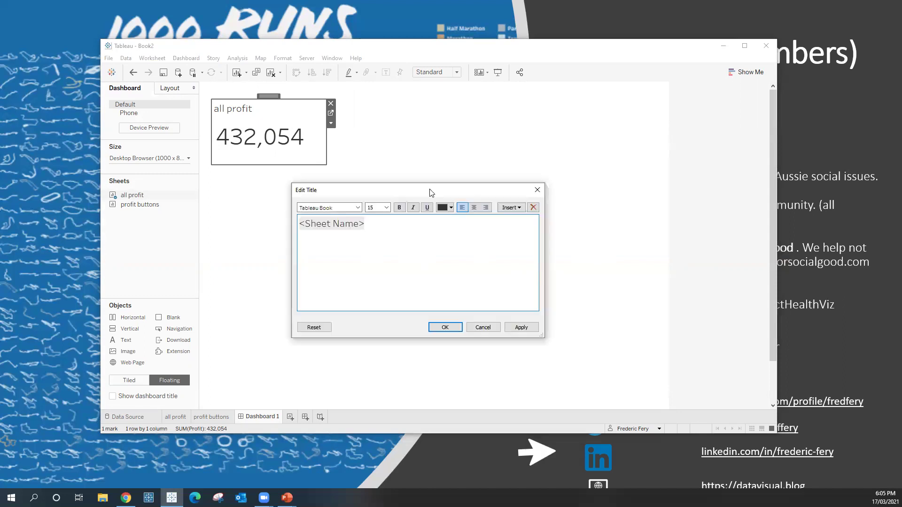
pyautogui.click(474, 207)
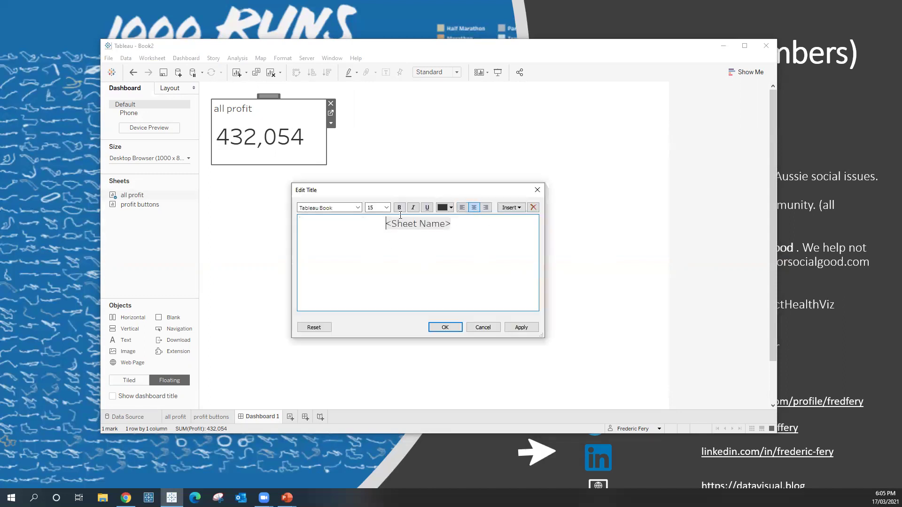
pyautogui.click(445, 327)
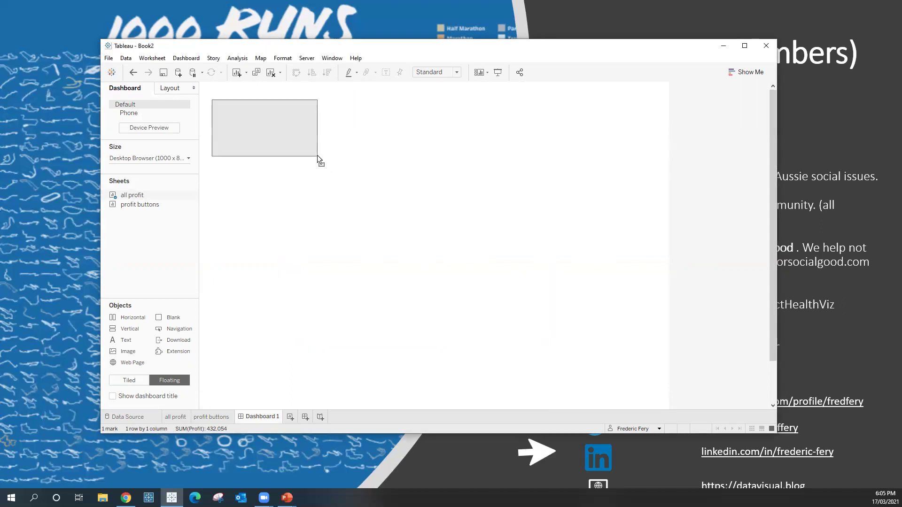
pyautogui.click(406, 169)
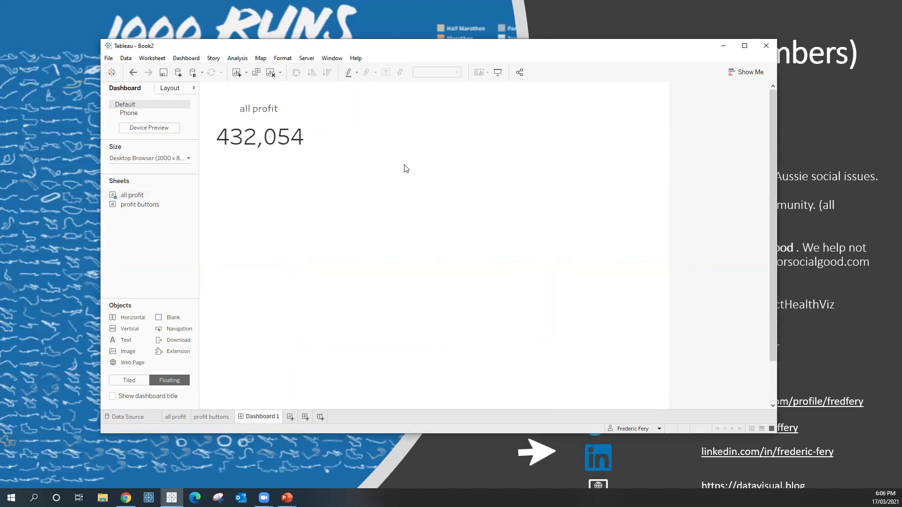
pyautogui.moveTo(257, 142)
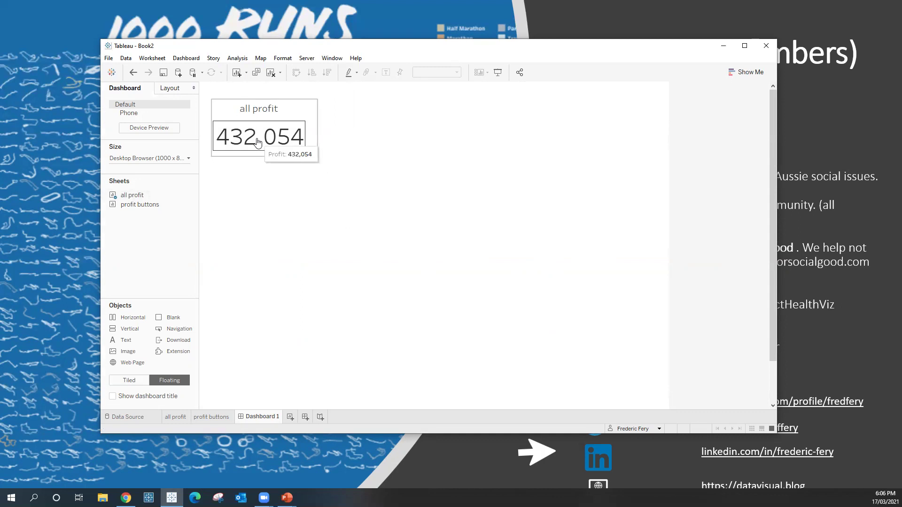